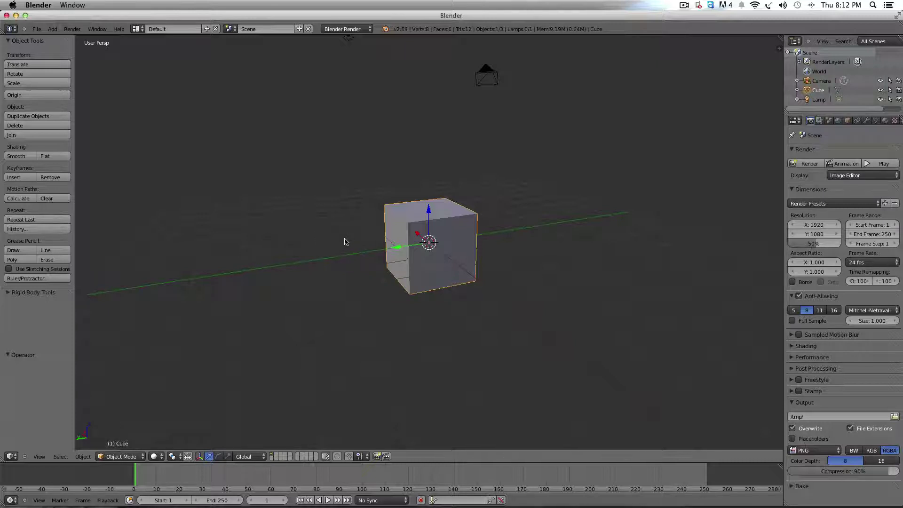
- Toggle A to select all default cube, camera and lamp objects, then deselect them all
{"action": "scroll", "coordinate": [356, 234], "scroll_direction": "down", "scroll_amount": 10}
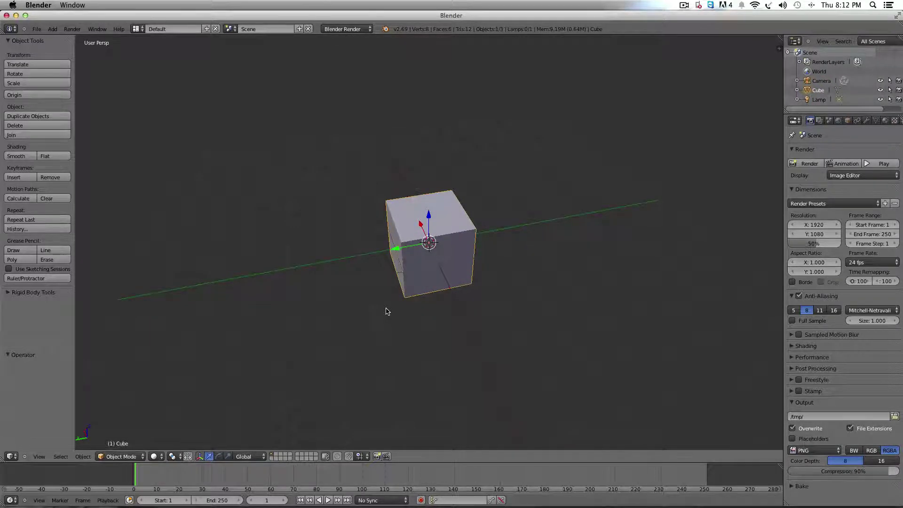
{"action": "key", "text": "a"}
{"action": "middle_click_drag", "start_coordinate": [456, 263], "coordinate": [451, 264]}
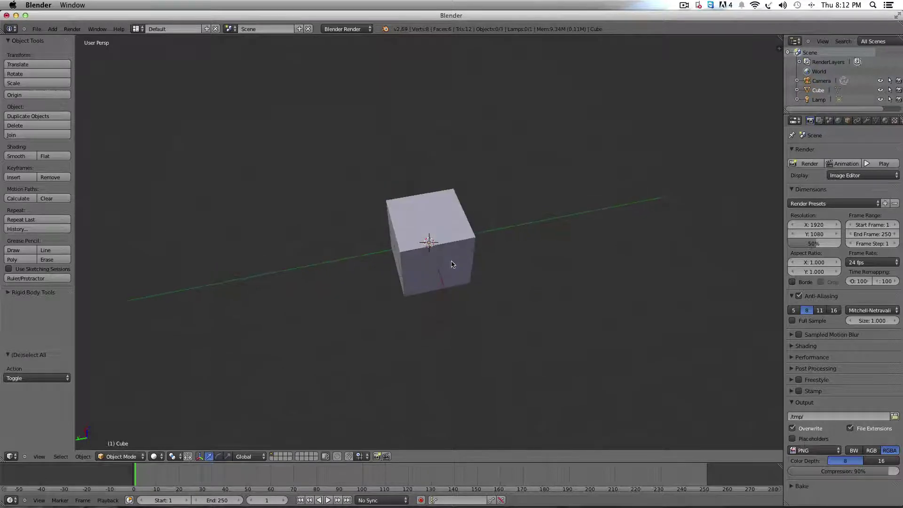
{"action": "scroll", "coordinate": [452, 265], "scroll_direction": "down", "scroll_amount": 10}
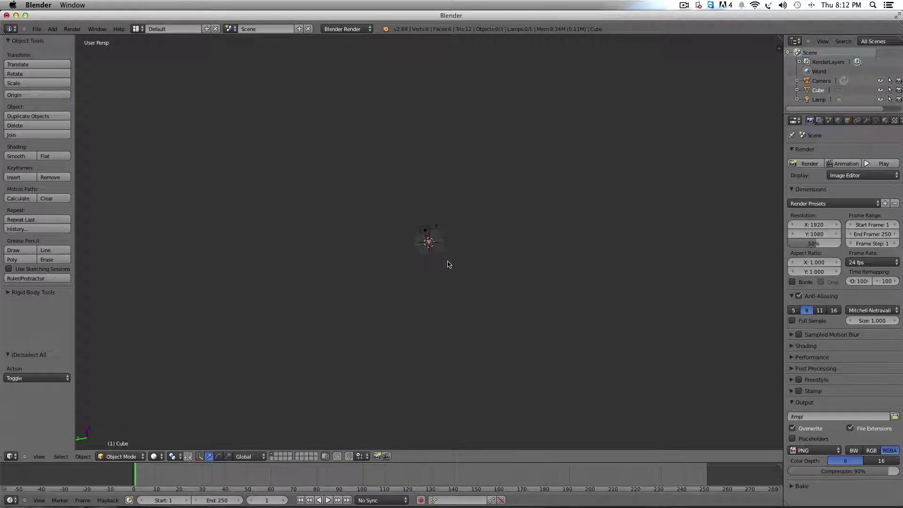
{"action": "scroll", "coordinate": [448, 264], "scroll_direction": "up", "scroll_amount": 7}
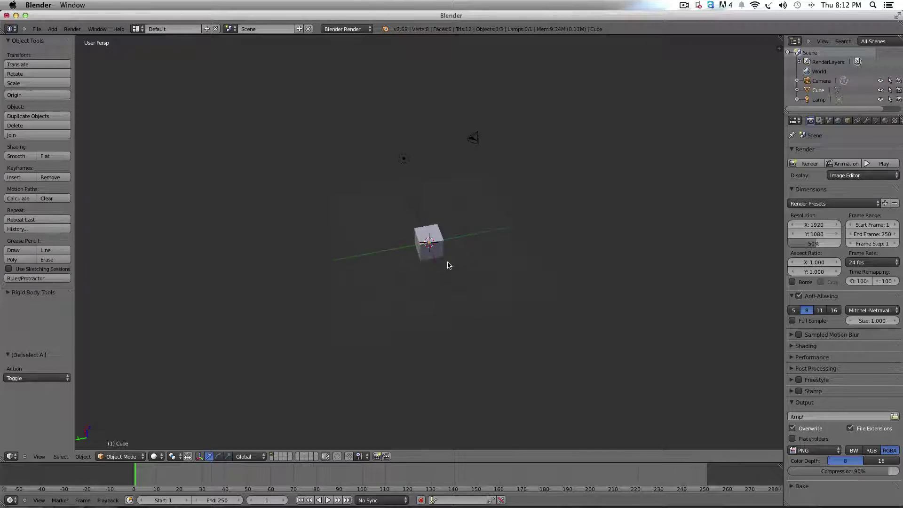
{"action": "key", "text": "a"}
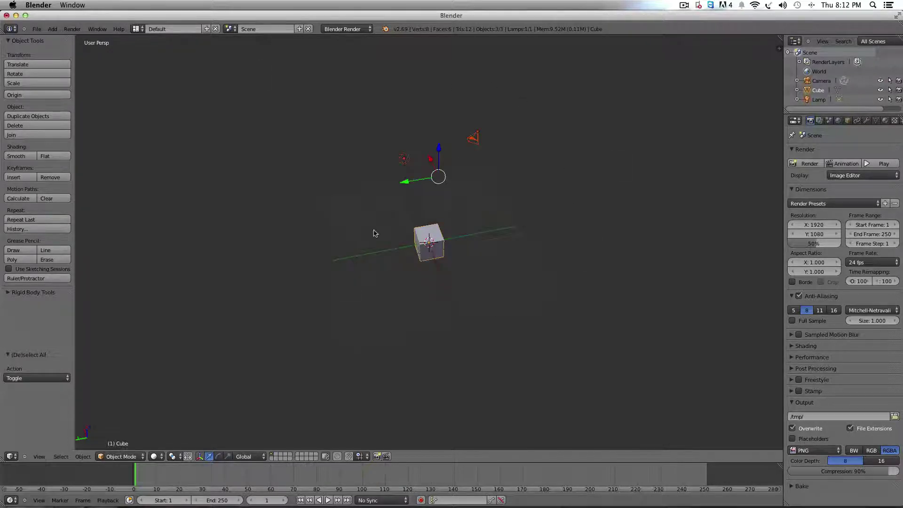
{"action": "key", "text": "a"}
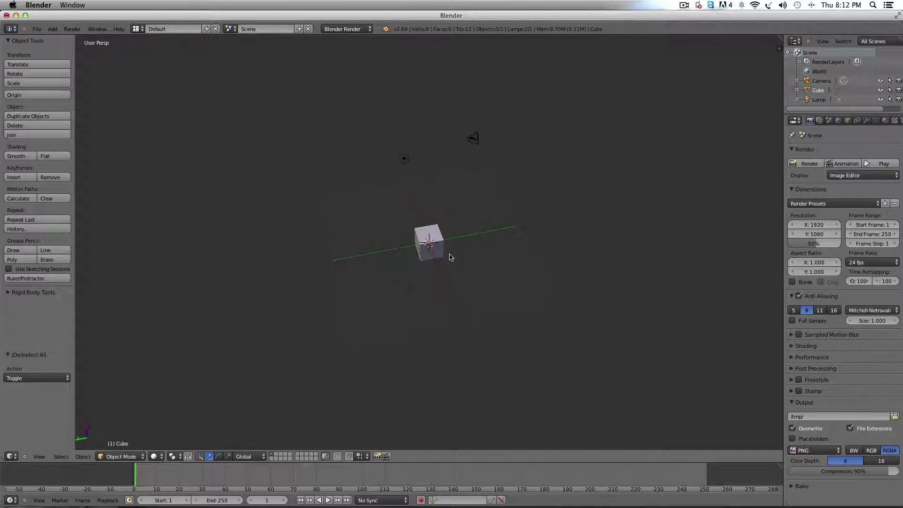
- In Edit Mode, grab one corner vertex of the cube and move it, then reselect all vertices and leave Edit Mode
{"action": "key", "text": "Tab"}
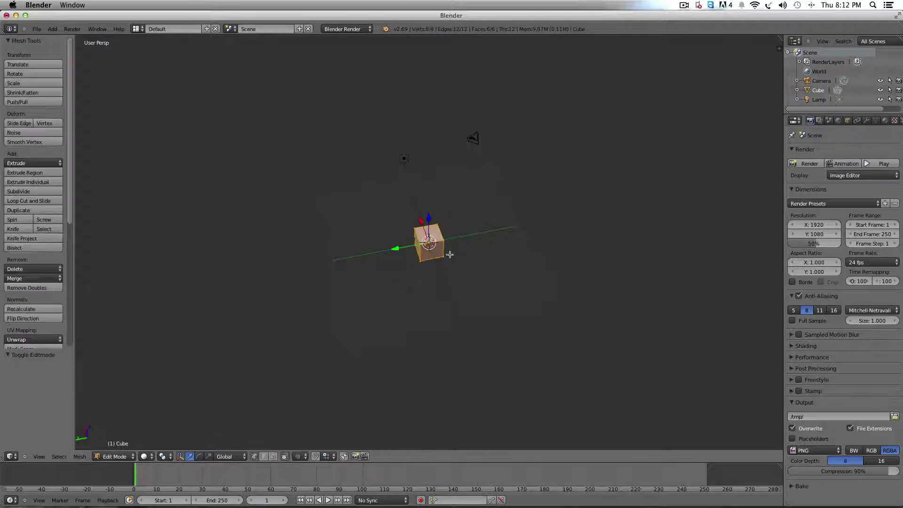
{"action": "left_click", "coordinate": [118, 455]}
{"action": "right_click", "coordinate": [444, 258]}
{"action": "key", "text": "g"}
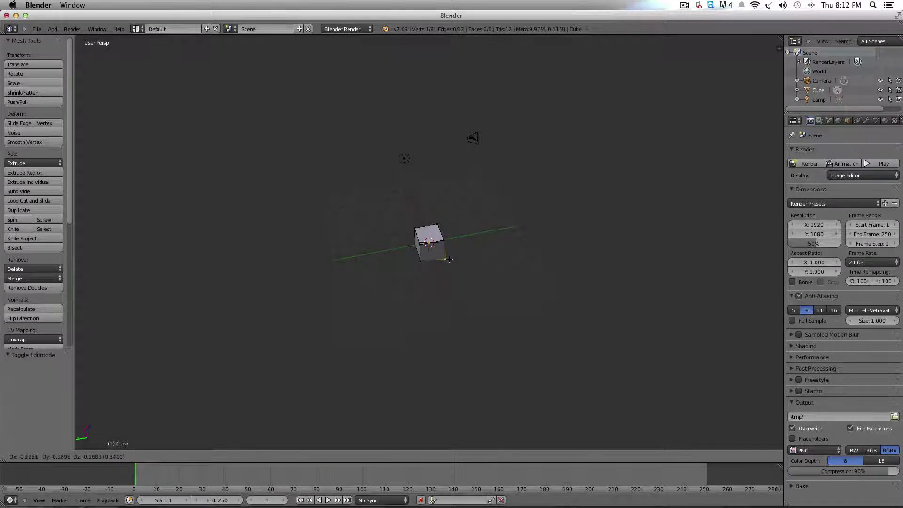
{"action": "left_click", "coordinate": [448, 259]}
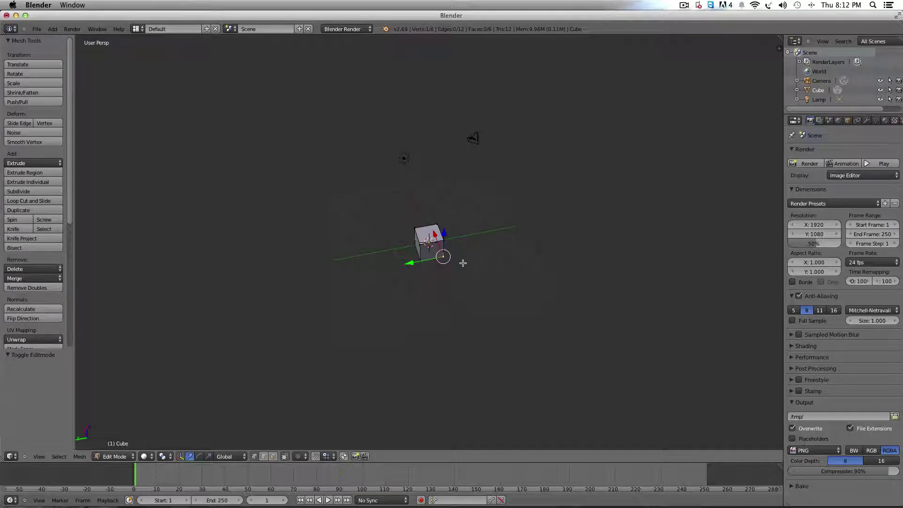
{"action": "key", "text": "a"}
{"action": "key", "text": "a"}
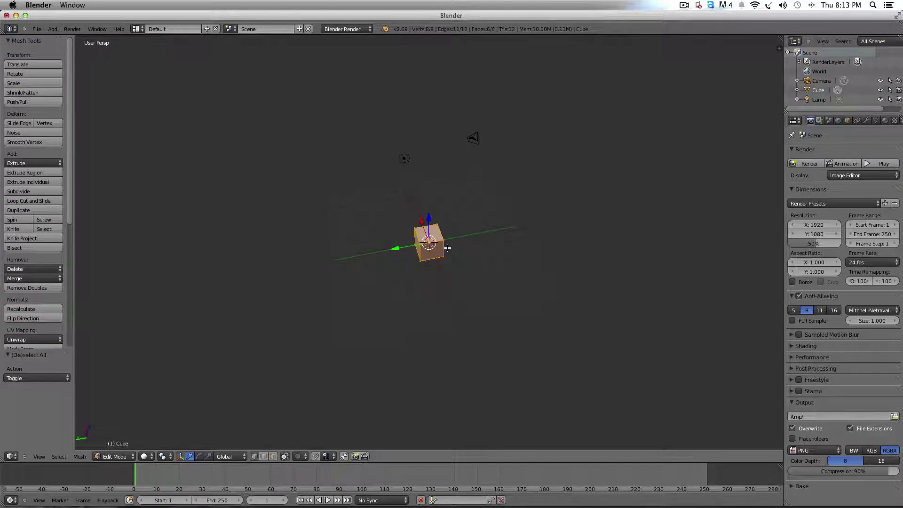
{"action": "key", "text": "Tab"}
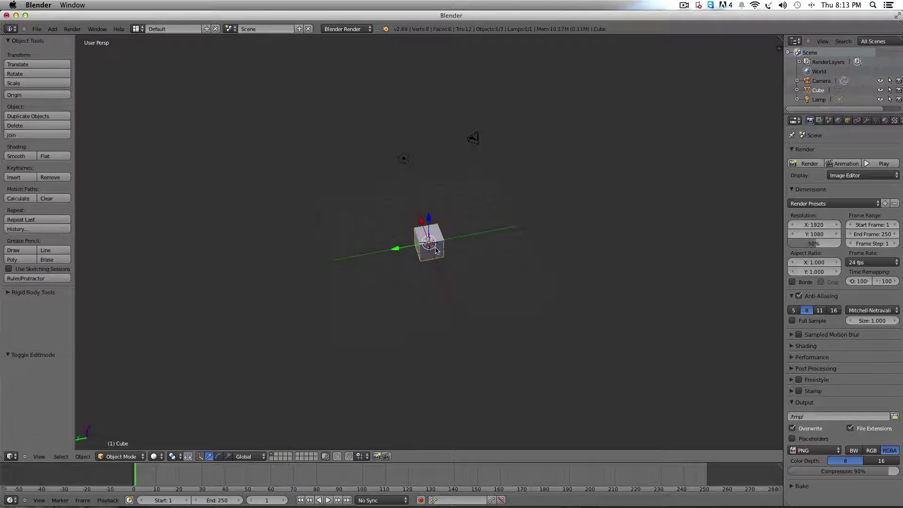
- Duplicate the cube twice, placing Cube.001 to the right and Cube.002 below
{"action": "key", "text": "shift+d"}
{"action": "left_click", "coordinate": [485, 245]}
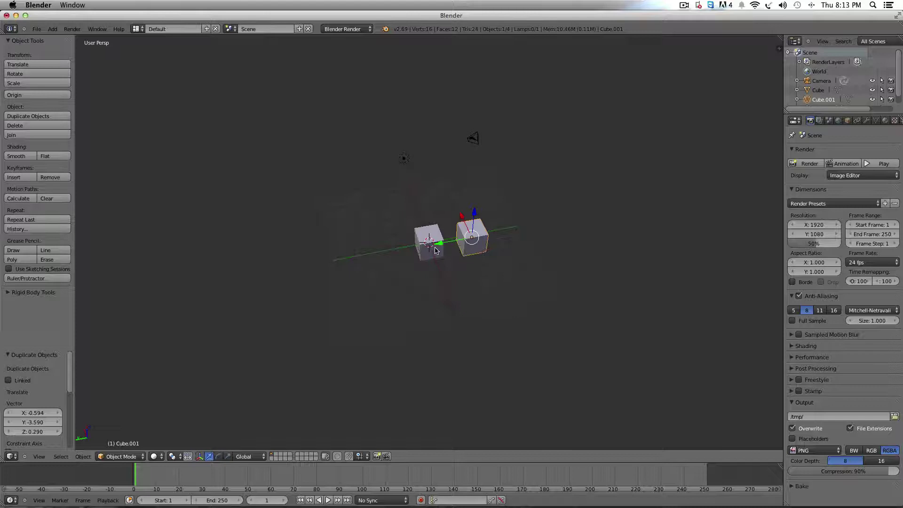
{"action": "left_click_drag", "start_coordinate": [477, 246], "coordinate": [472, 241]}
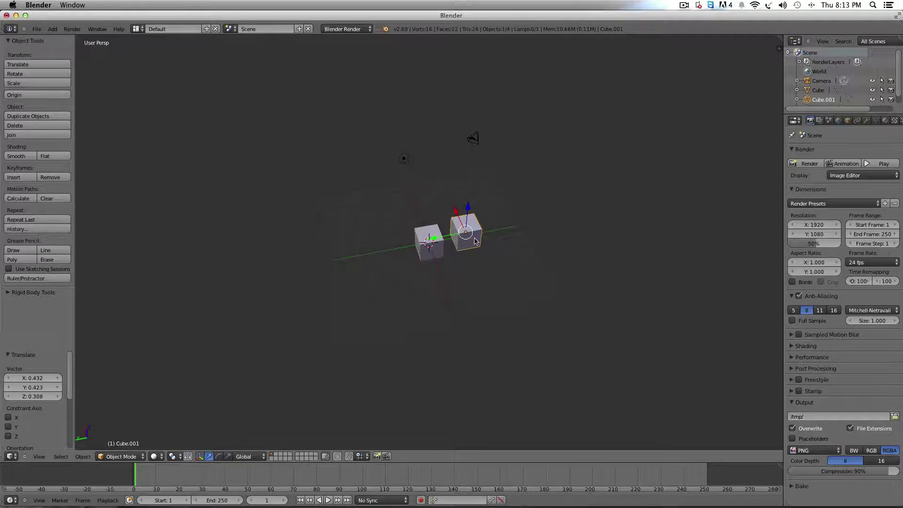
{"action": "key", "text": "shift+d"}
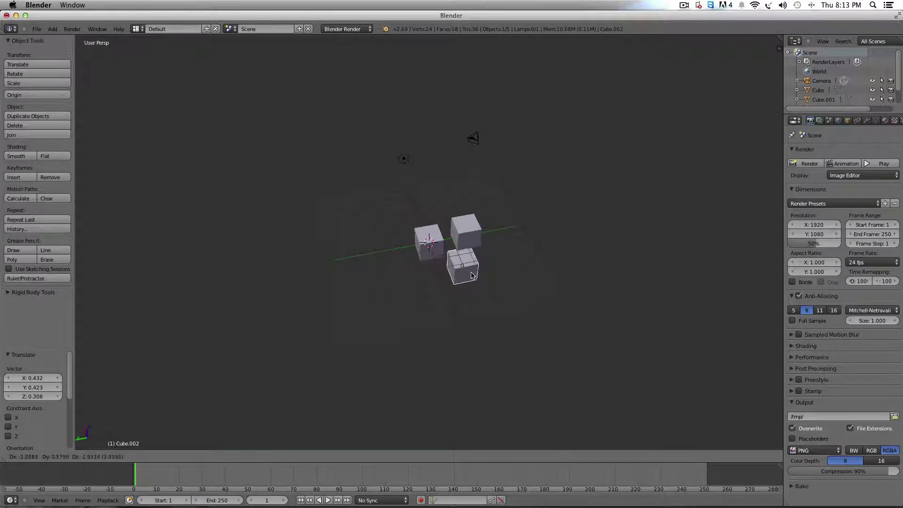
{"action": "left_click", "coordinate": [469, 279]}
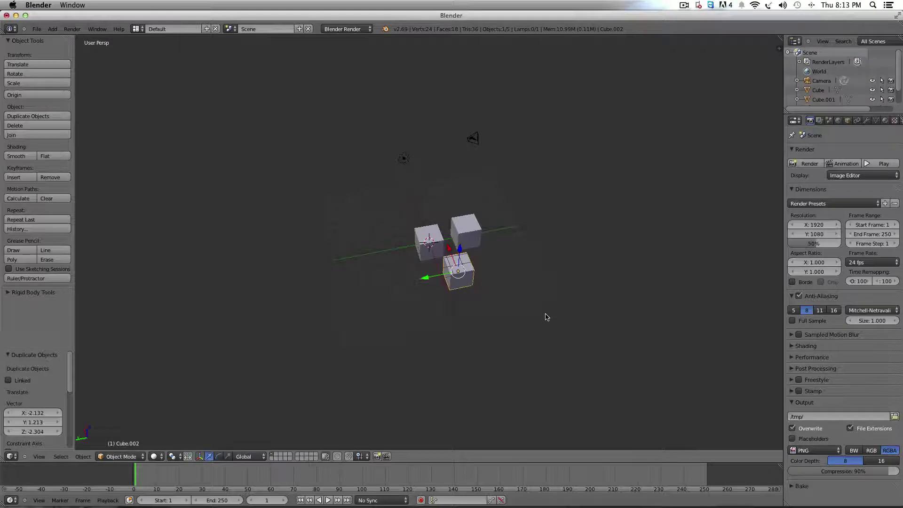
{"action": "right_click", "coordinate": [474, 232]}
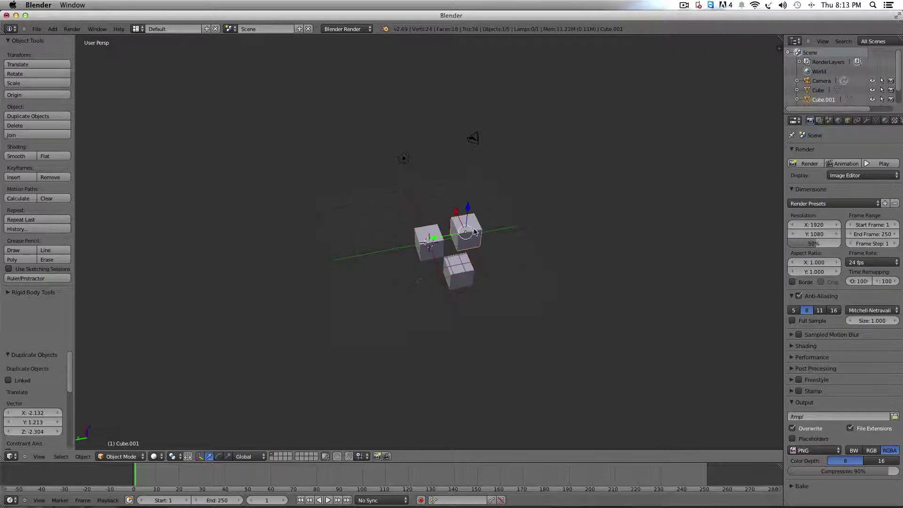
{"action": "right_click", "coordinate": [473, 233]}
{"action": "right_click", "coordinate": [470, 233]}
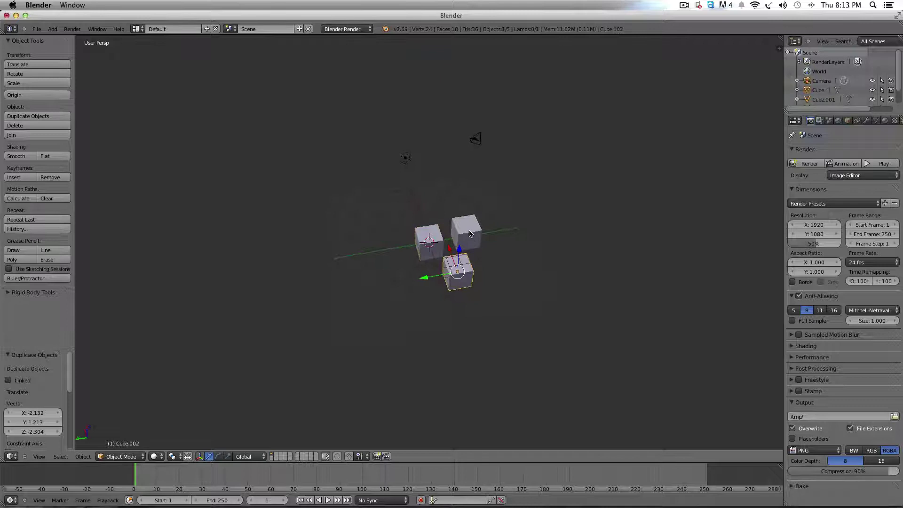
{"action": "right_click", "coordinate": [470, 233]}
{"action": "right_click", "coordinate": [470, 233]}
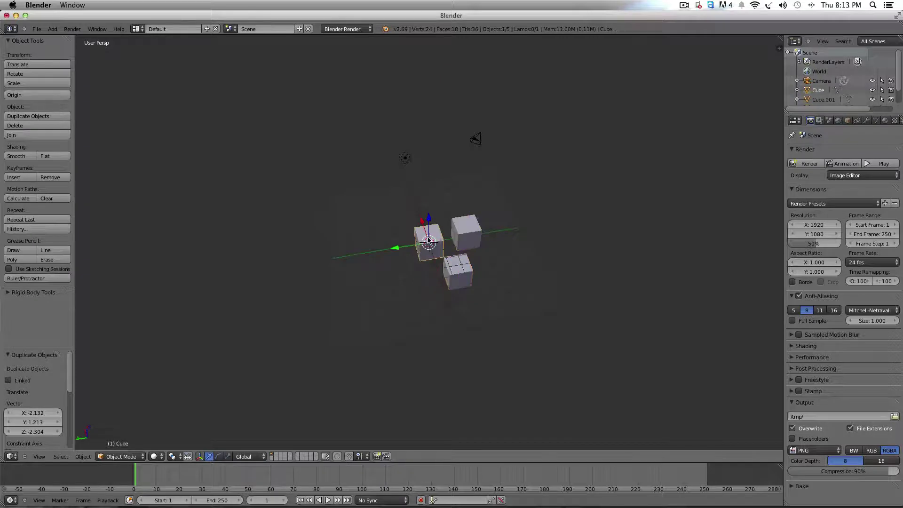
{"action": "right_click", "coordinate": [457, 265]}
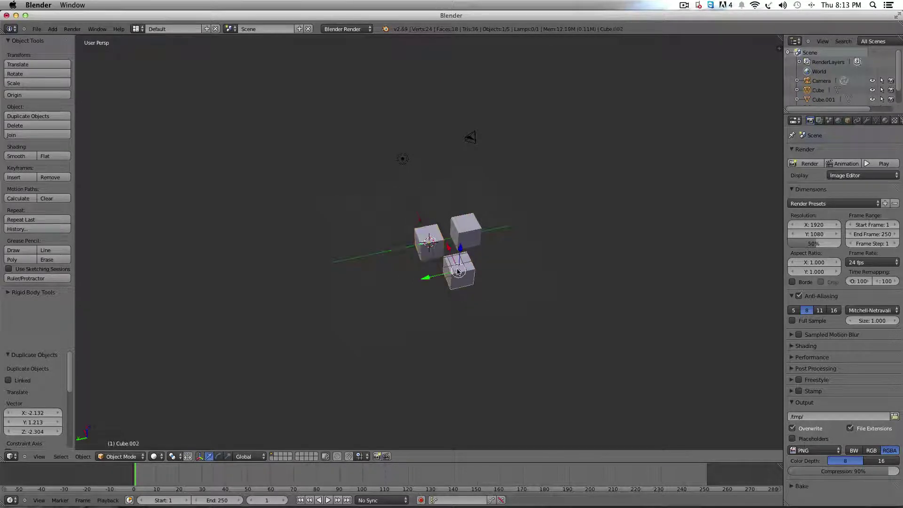
{"action": "right_click", "coordinate": [466, 266]}
{"action": "right_click", "coordinate": [472, 267]}
{"action": "right_click", "coordinate": [468, 266]}
{"action": "right_click", "coordinate": [461, 265]}
{"action": "right_click", "coordinate": [451, 263]}
{"action": "right_click", "coordinate": [450, 262]}
{"action": "key", "text": "Tab"}
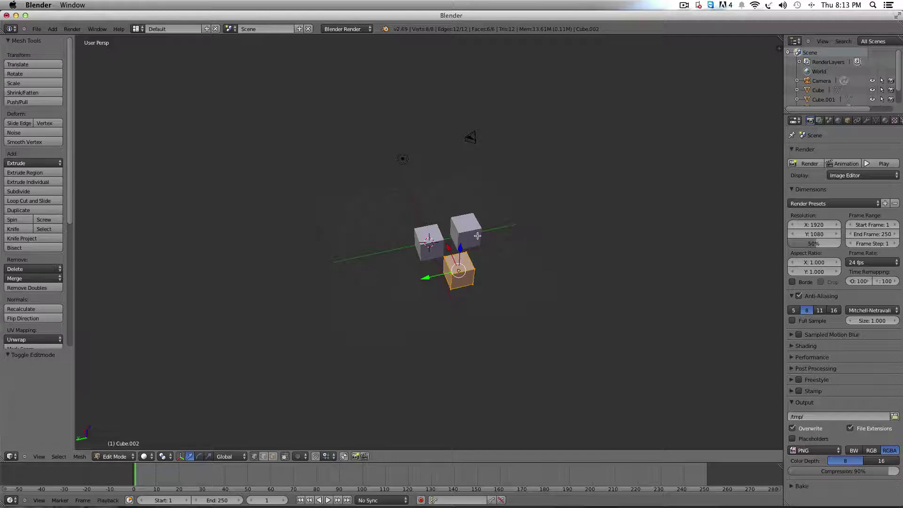
{"action": "key", "text": "Tab"}
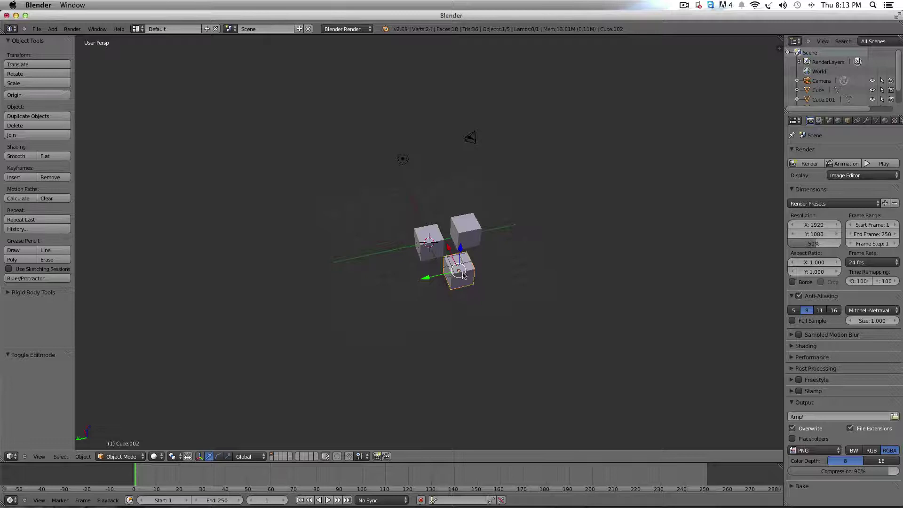
- Move the left cube slightly left along the Y axis
{"action": "right_click", "coordinate": [468, 234]}
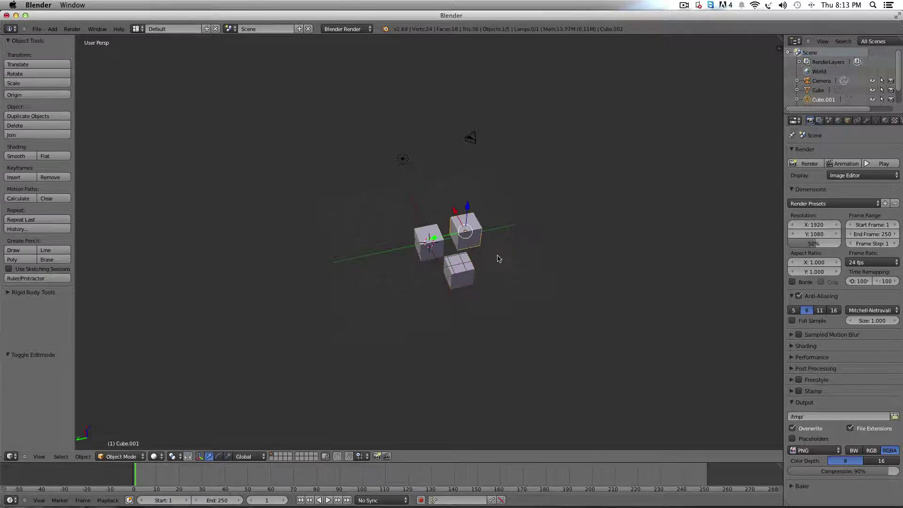
{"action": "right_click", "coordinate": [474, 272]}
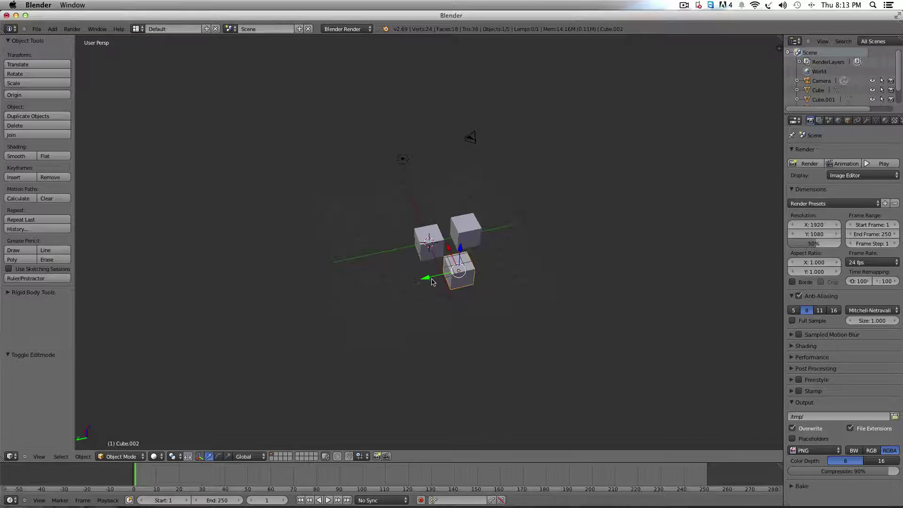
{"action": "mouse_move", "coordinate": [432, 281]}
{"action": "left_mouse_down"}
{"action": "mouse_move", "coordinate": [400, 288]}
{"action": "mouse_move", "coordinate": [434, 281]}
{"action": "left_mouse_up"}
{"action": "right_click", "coordinate": [434, 244]}
{"action": "left_click_drag", "start_coordinate": [397, 250], "coordinate": [451, 286]}
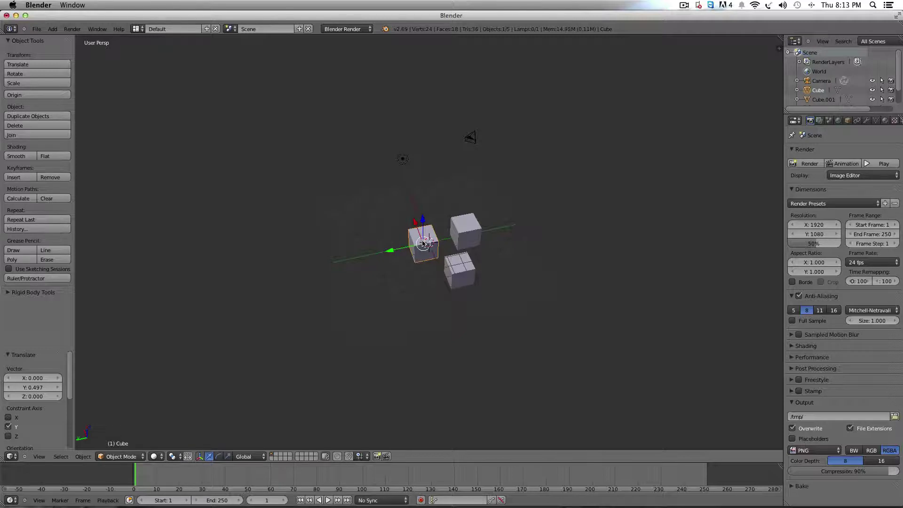
- Select all three cubes with the top-right cube active and bring up Set Parent To
{"action": "right_click", "coordinate": [460, 270], "text": "shift"}
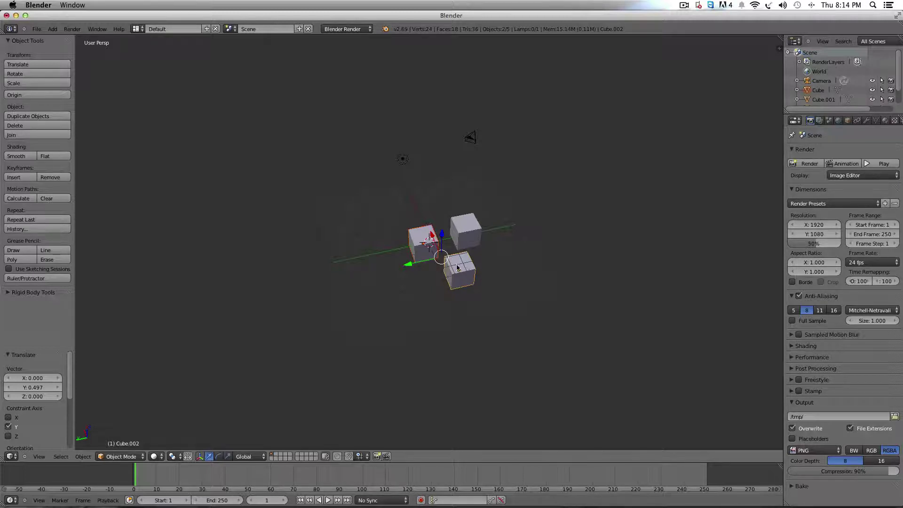
{"action": "right_click", "coordinate": [478, 235], "text": "shift"}
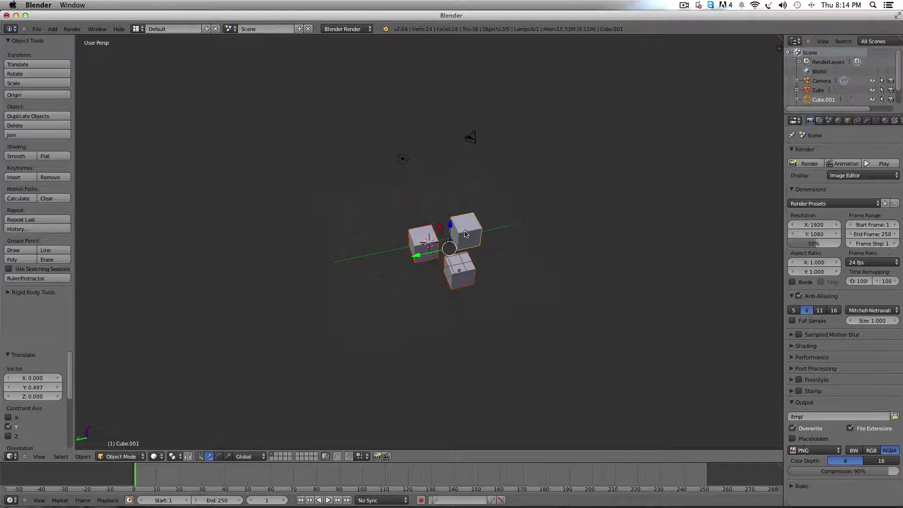
{"action": "key", "text": "ctrl+p"}
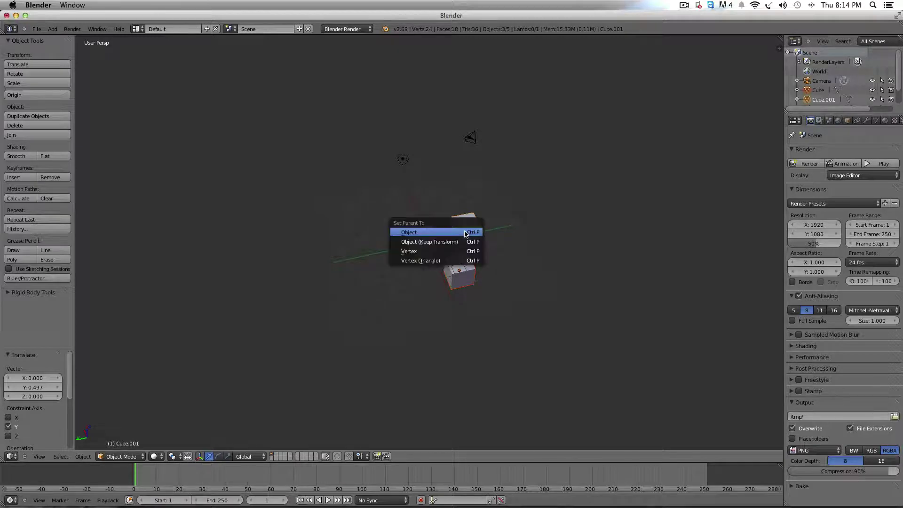
{"action": "left_click", "coordinate": [434, 234]}
{"action": "right_click", "coordinate": [473, 230]}
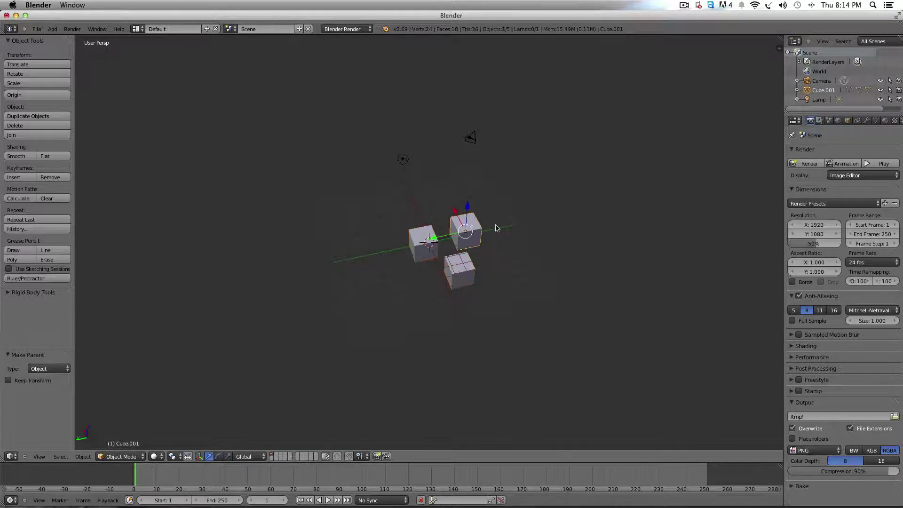
{"action": "left_click_drag", "start_coordinate": [433, 237], "coordinate": [454, 231]}
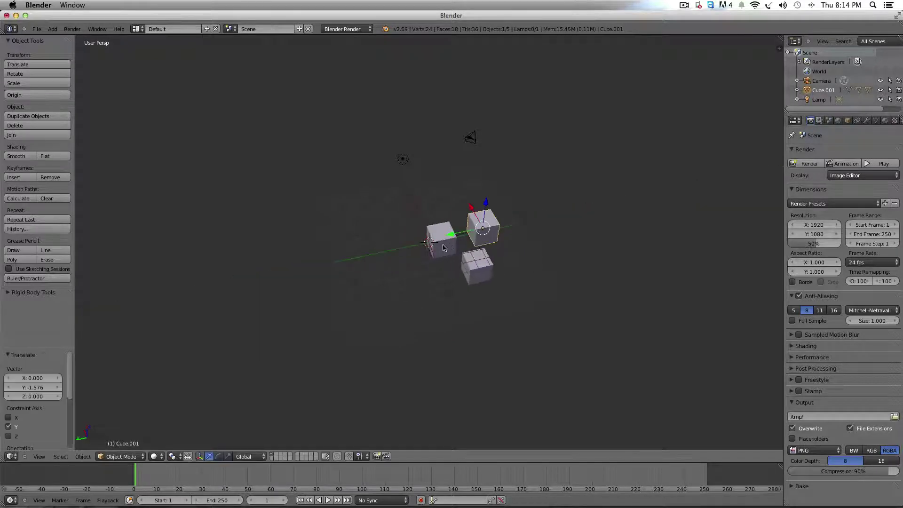
{"action": "right_click", "coordinate": [446, 244]}
{"action": "left_click_drag", "start_coordinate": [405, 249], "coordinate": [428, 199]}
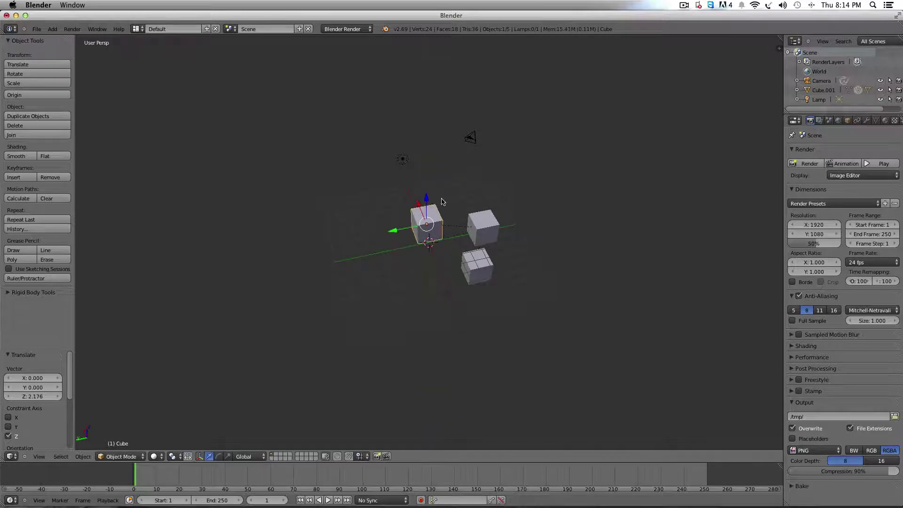
{"action": "right_click", "coordinate": [488, 228]}
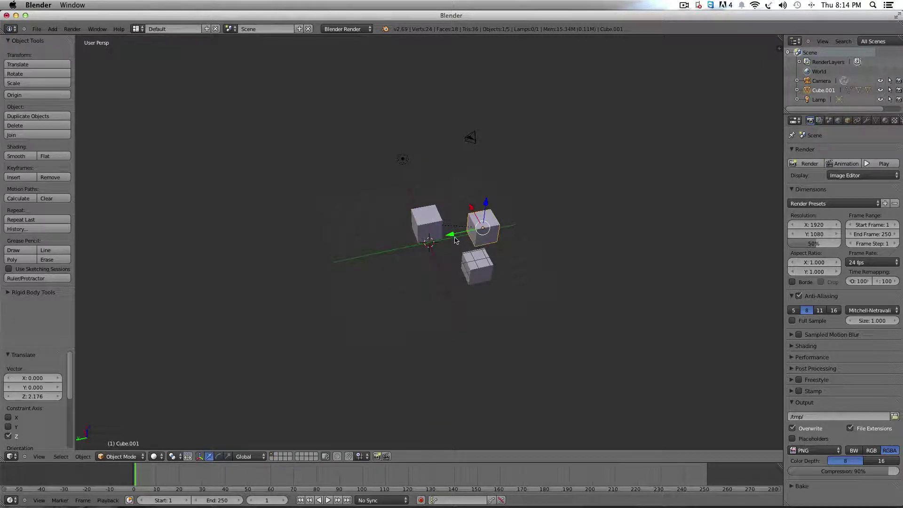
{"action": "mouse_move", "coordinate": [451, 235]}
{"action": "left_mouse_down"}
{"action": "mouse_move", "coordinate": [489, 222]}
{"action": "mouse_move", "coordinate": [395, 236]}
{"action": "mouse_move", "coordinate": [460, 242]}
{"action": "left_mouse_up"}
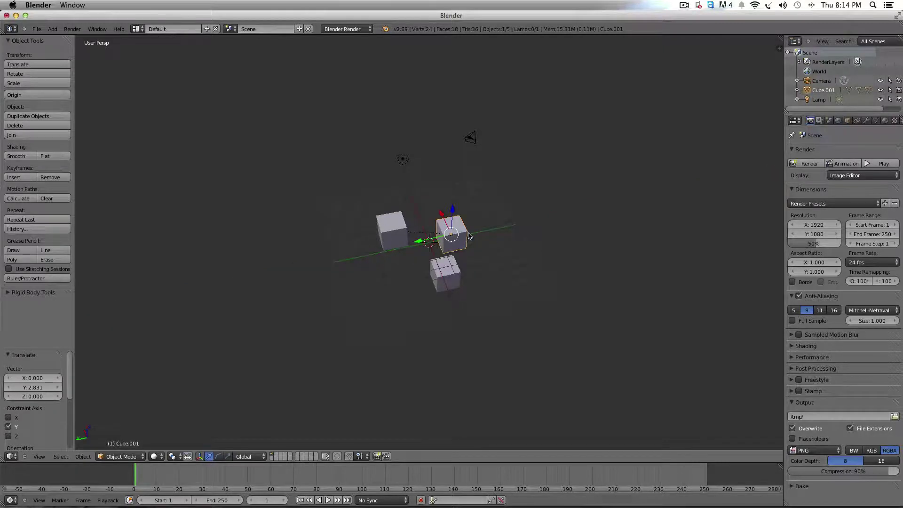
{"action": "scroll", "coordinate": [463, 235], "scroll_direction": "up", "scroll_amount": 5}
{"action": "scroll", "coordinate": [469, 235], "scroll_direction": "down", "scroll_amount": 10}
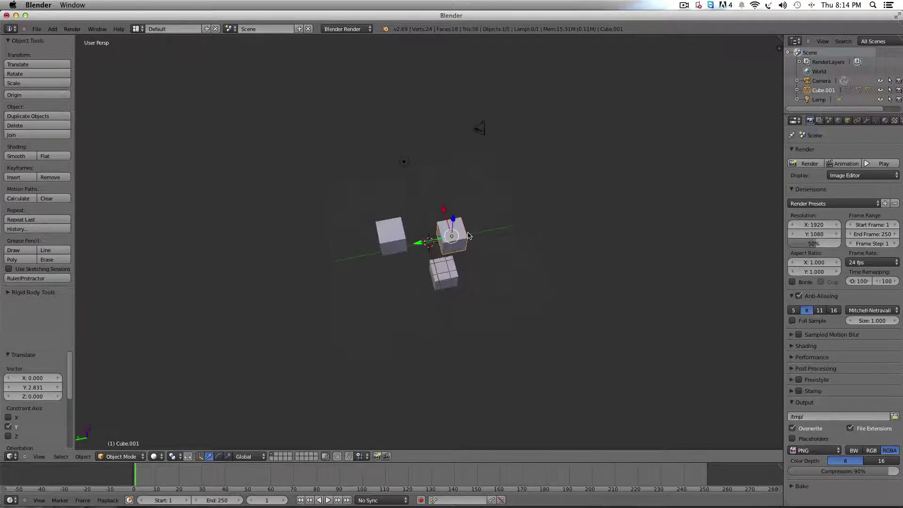
{"action": "scroll", "coordinate": [470, 235], "scroll_direction": "right", "scroll_amount": 10}
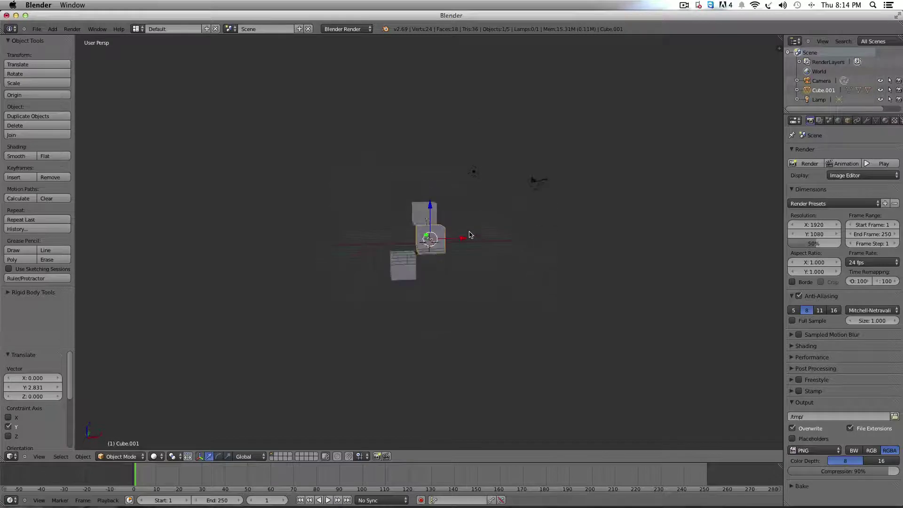
{"action": "scroll", "coordinate": [468, 234], "scroll_direction": "right", "scroll_amount": 10}
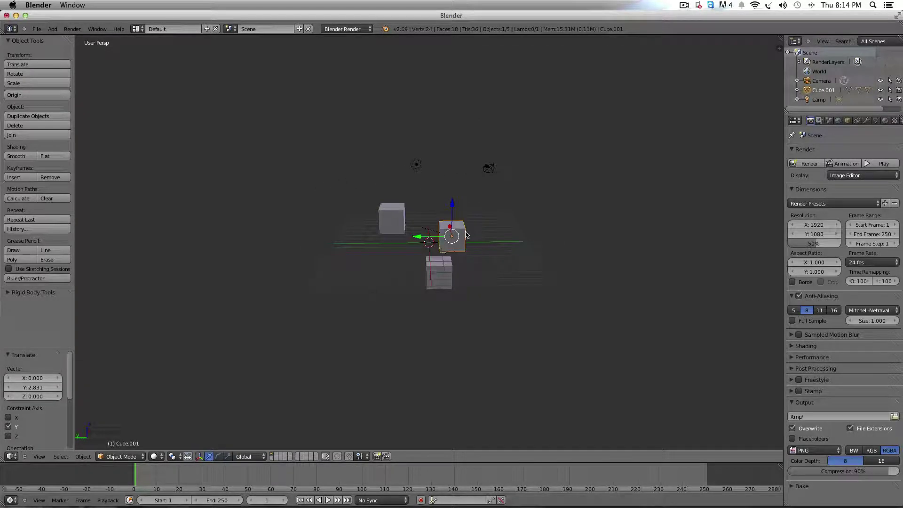
{"action": "scroll", "coordinate": [480, 242], "scroll_direction": "right", "scroll_amount": 3}
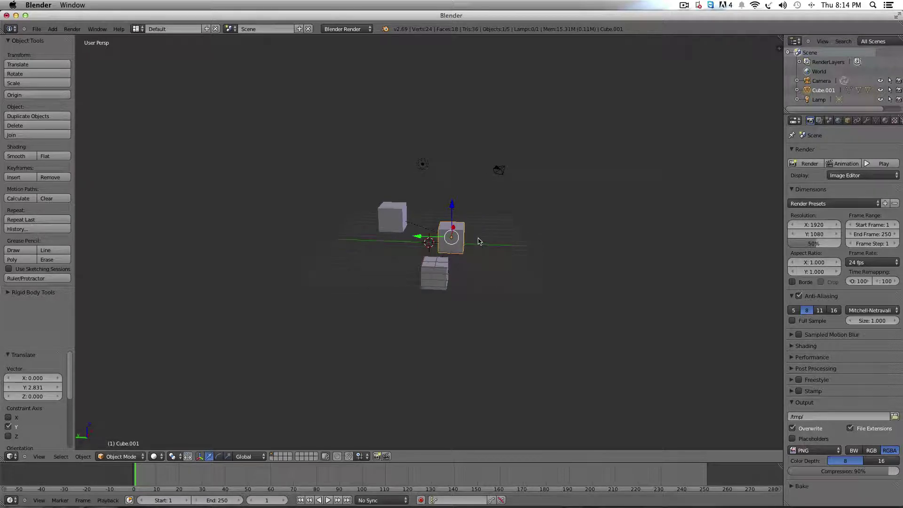
- Insert a Location keyframe for Cube.001 at frame 1 and scrub the timeline
{"action": "key", "text": "i"}
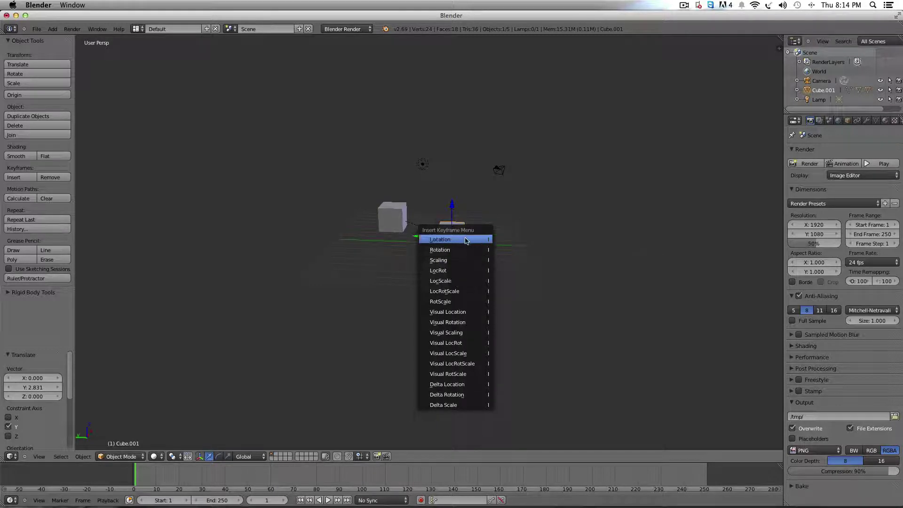
{"action": "left_click", "coordinate": [464, 244]}
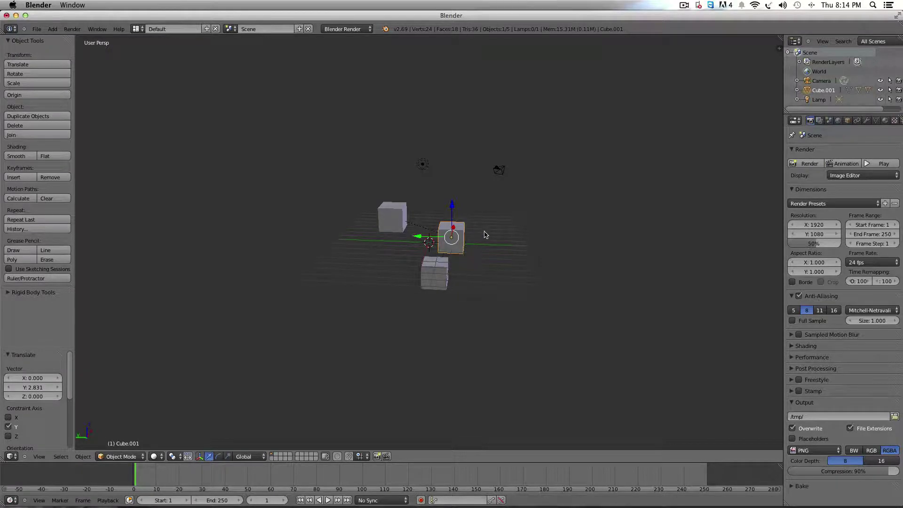
{"action": "key", "text": "i"}
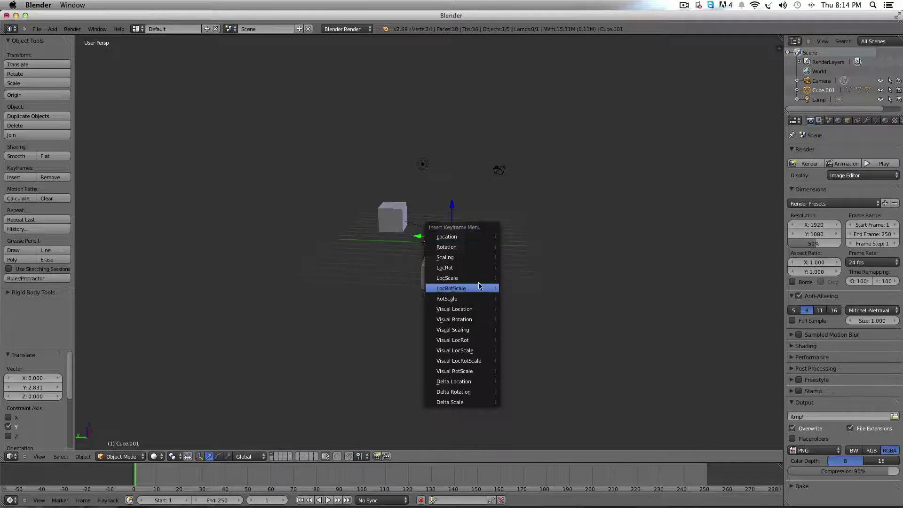
{"action": "left_click", "coordinate": [470, 237]}
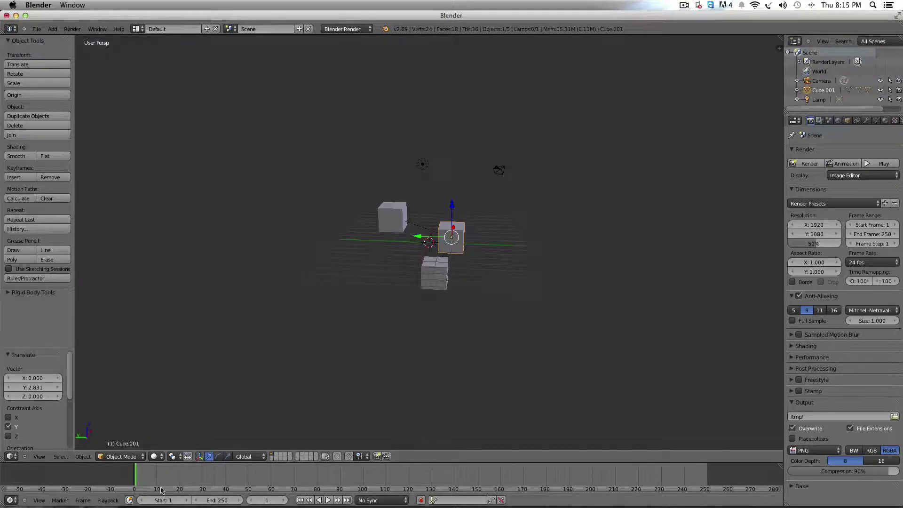
{"action": "mouse_move", "coordinate": [145, 480]}
{"action": "left_mouse_down"}
{"action": "mouse_move", "coordinate": [280, 480]}
{"action": "mouse_move", "coordinate": [136, 480]}
{"action": "left_mouse_up"}
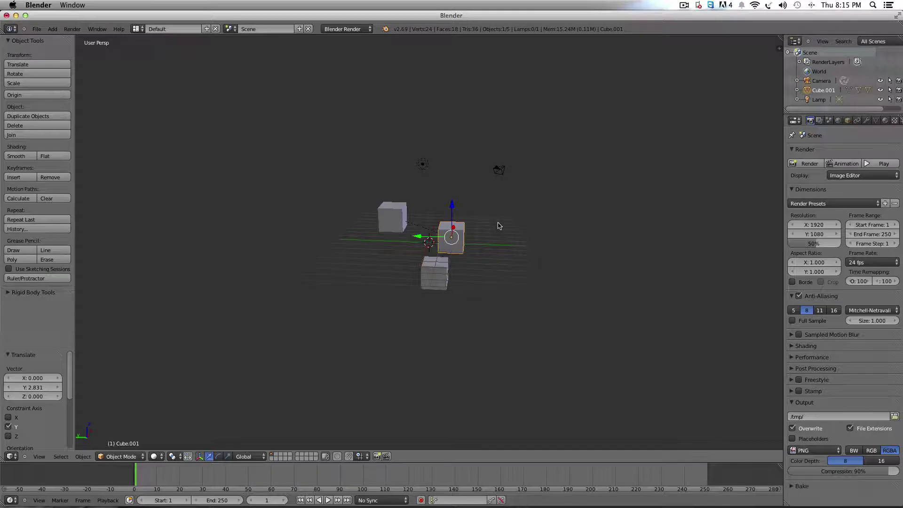
- In Edit Mode, unwrap Cube.001's mesh using the UV menu's Unwrap option
{"action": "key", "text": "i"}
{"action": "key", "text": "Tab"}
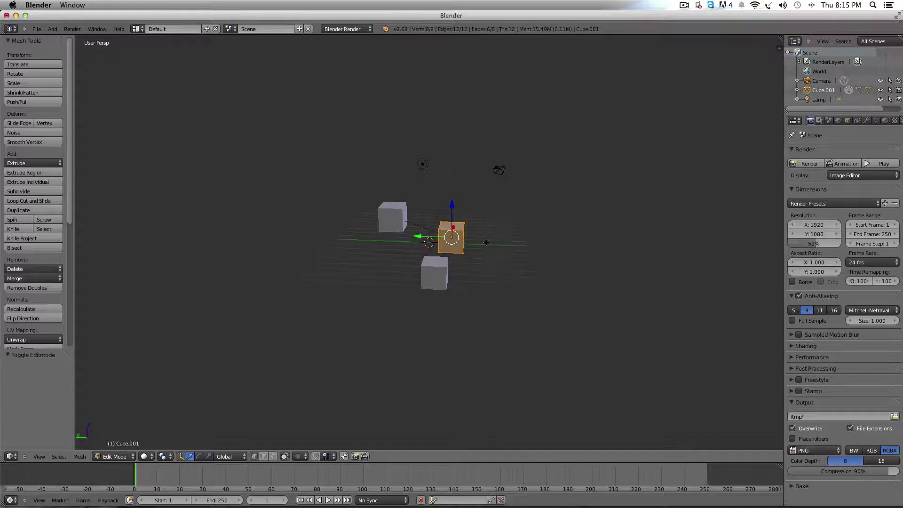
{"action": "key", "text": "u"}
{"action": "key", "text": "u"}
{"action": "left_click", "coordinate": [502, 255]}
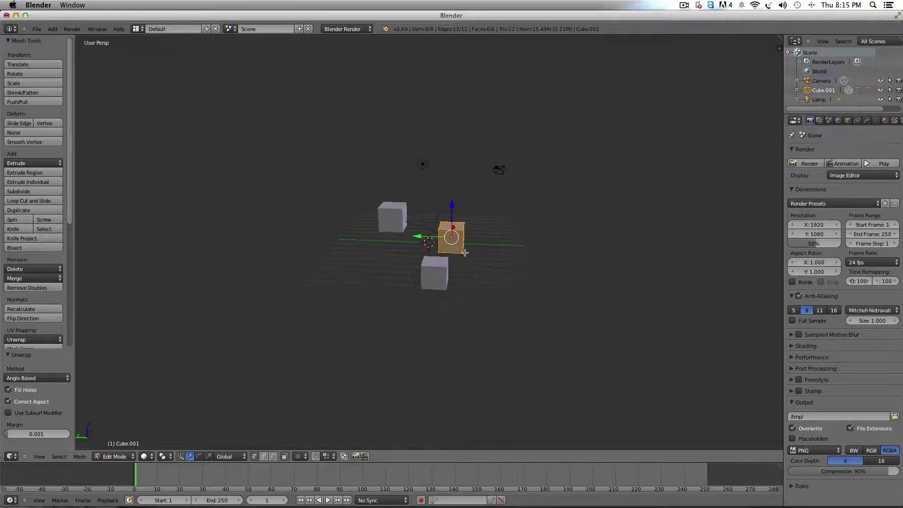
- Back in Object Mode, make Cube.001 a single-user object
{"action": "key", "text": "Tab"}
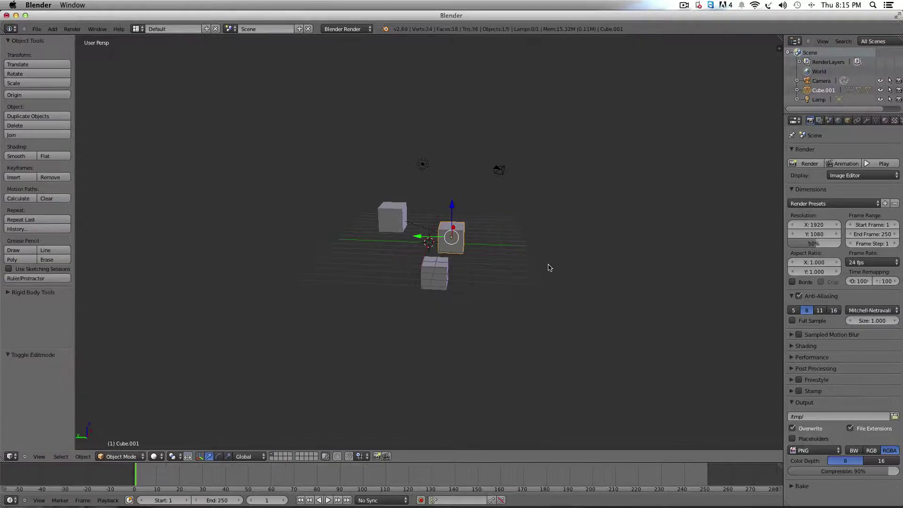
{"action": "key", "text": "u"}
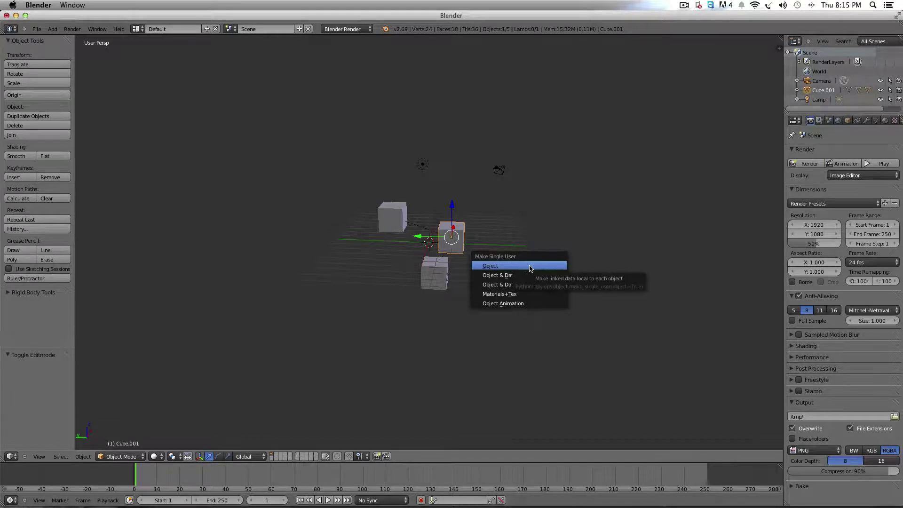
{"action": "left_click", "coordinate": [529, 266]}
- Move Cube.001 0.429 along the X axis, with its child cubes following
{"action": "middle_click_drag", "start_coordinate": [469, 232], "coordinate": [469, 236]}
{"action": "left_click_drag", "start_coordinate": [463, 231], "coordinate": [472, 230]}
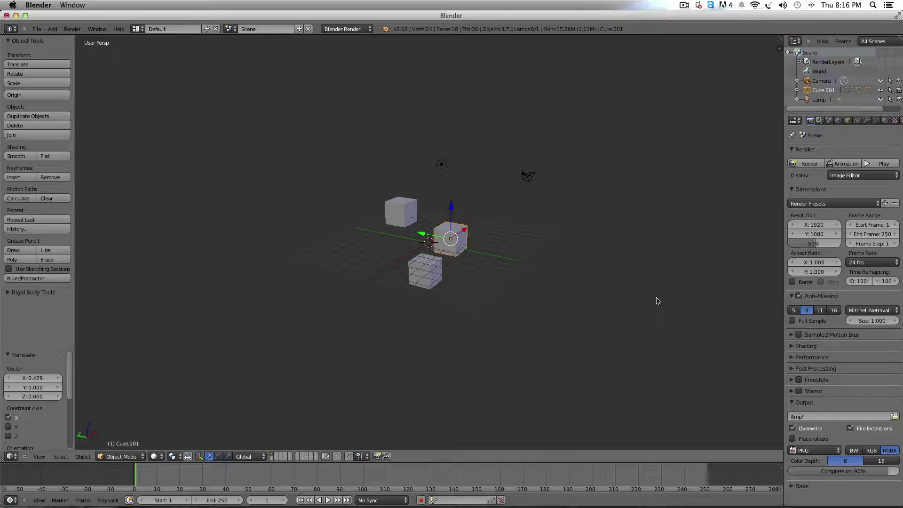
{"action": "middle_click_drag", "start_coordinate": [645, 298], "coordinate": [643, 298]}
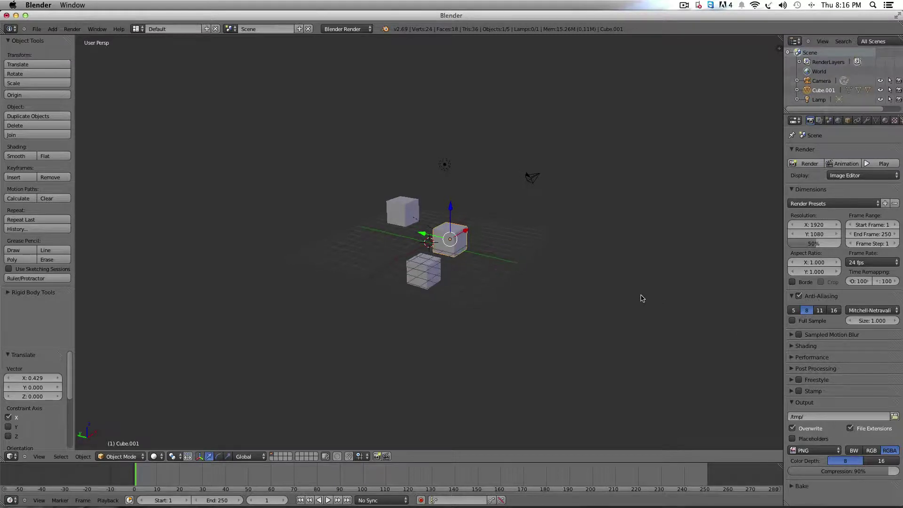
- Enter Edit Mode on Cube.001 and select corner vertices and shortest paths between them
{"action": "key", "text": "Tab"}
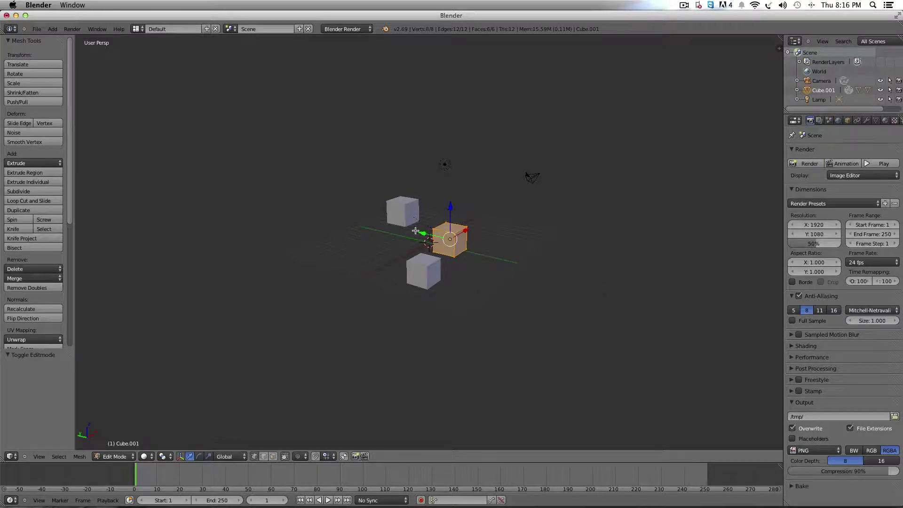
{"action": "right_click", "coordinate": [452, 238]}
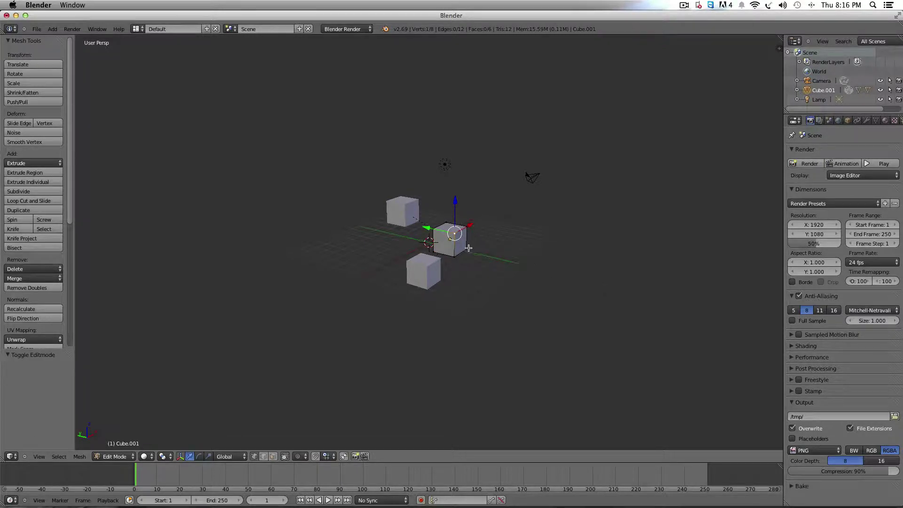
{"action": "scroll", "coordinate": [470, 248], "scroll_direction": "down", "scroll_amount": 6}
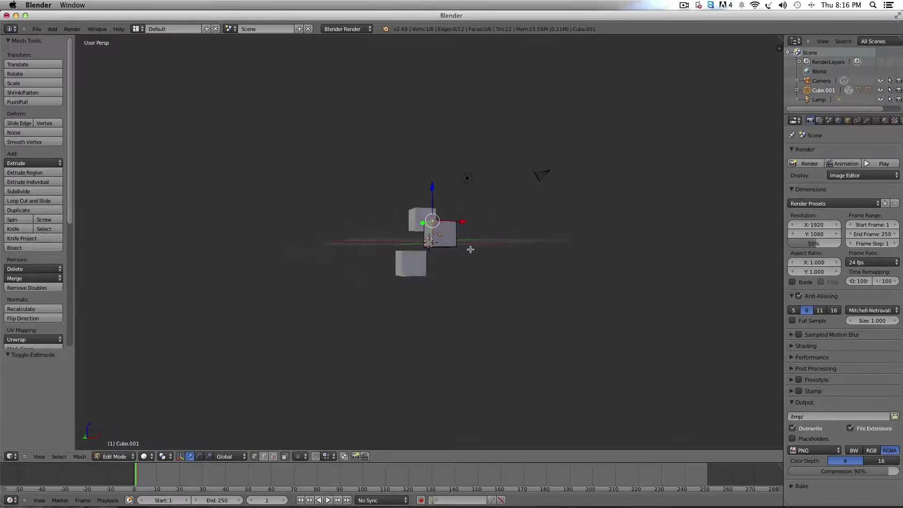
{"action": "middle_click_drag", "start_coordinate": [471, 249], "coordinate": [452, 261]}
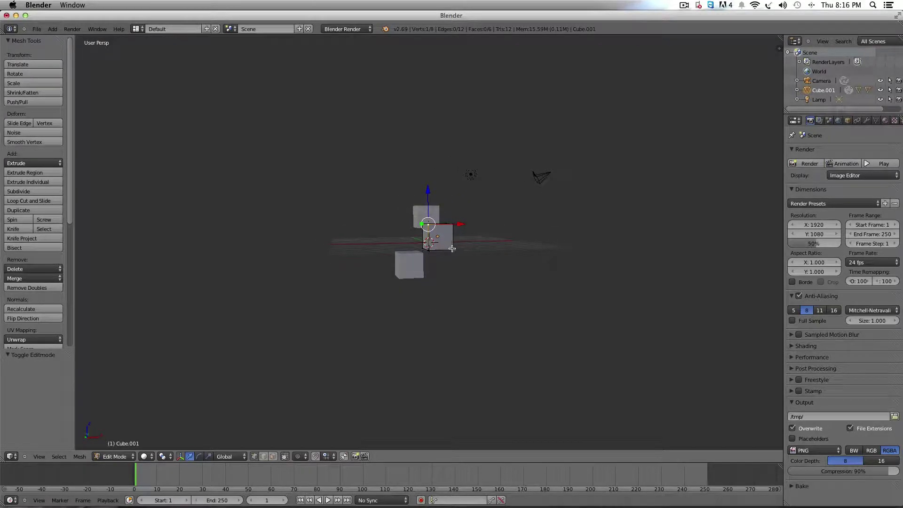
{"action": "right_click", "coordinate": [452, 248], "text": "ctrl"}
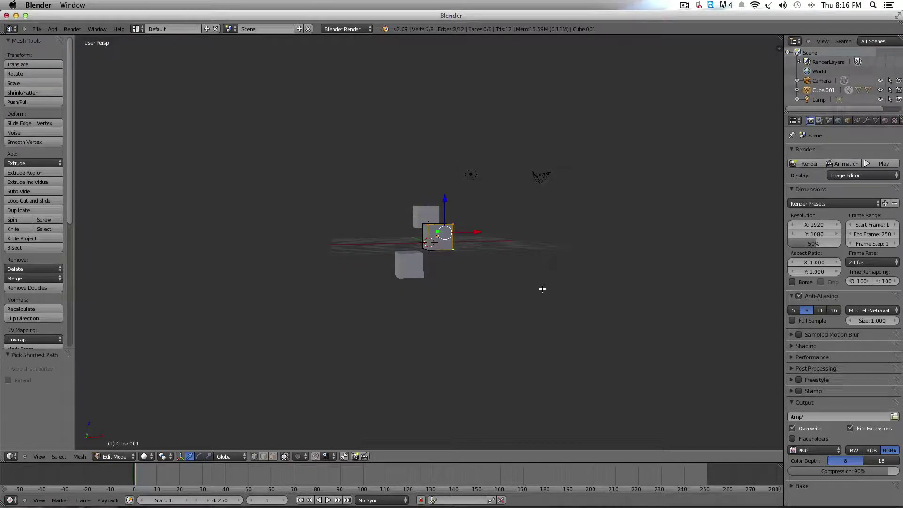
{"action": "mouse_move", "coordinate": [430, 228]}
{"action": "middle_mouse_down"}
{"action": "mouse_move", "coordinate": [475, 237]}
{"action": "mouse_move", "coordinate": [430, 234]}
{"action": "middle_mouse_up"}
{"action": "right_click", "coordinate": [439, 227], "text": "ctrl"}
{"action": "right_click", "coordinate": [426, 233]}
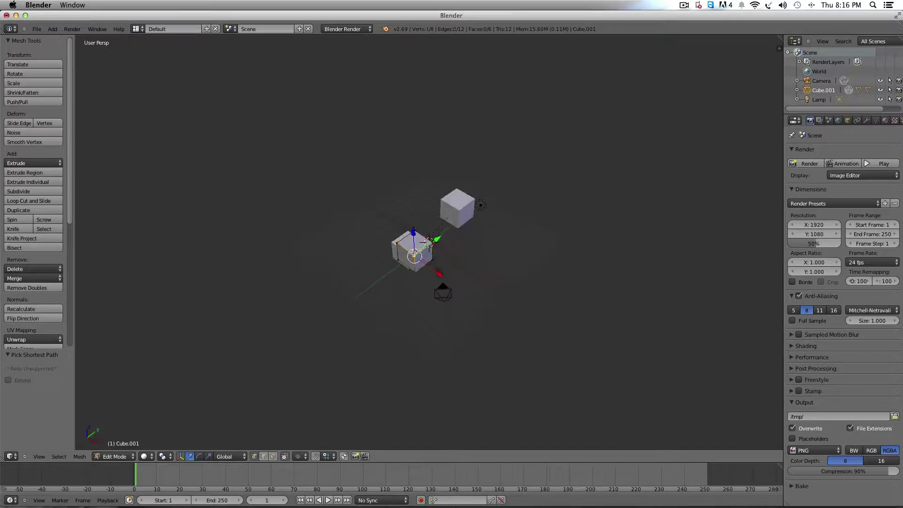
{"action": "right_click", "coordinate": [426, 234], "text": "ctrl"}
- Select another pair of corner vertices and raise the chosen vertex slightly along Z
{"action": "middle_click_drag", "start_coordinate": [524, 250], "coordinate": [419, 255]}
{"action": "right_click", "coordinate": [432, 253]}
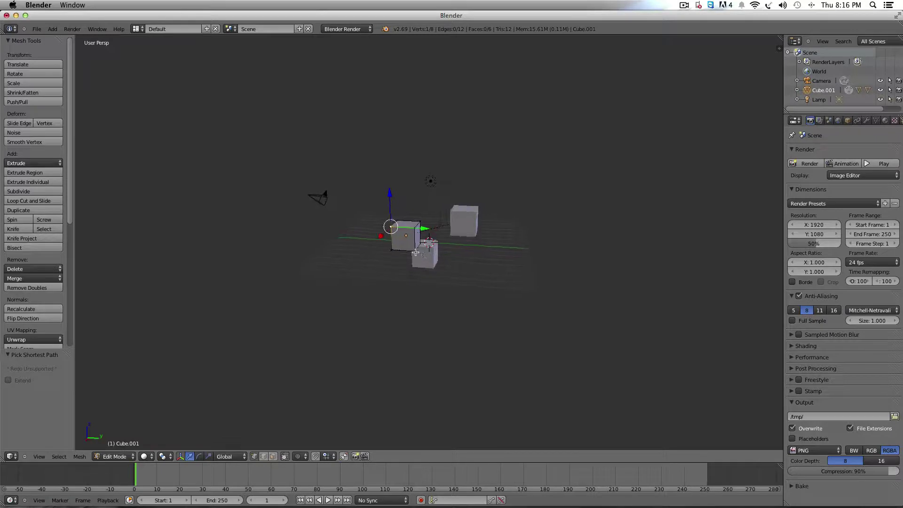
{"action": "right_click", "coordinate": [415, 253]}
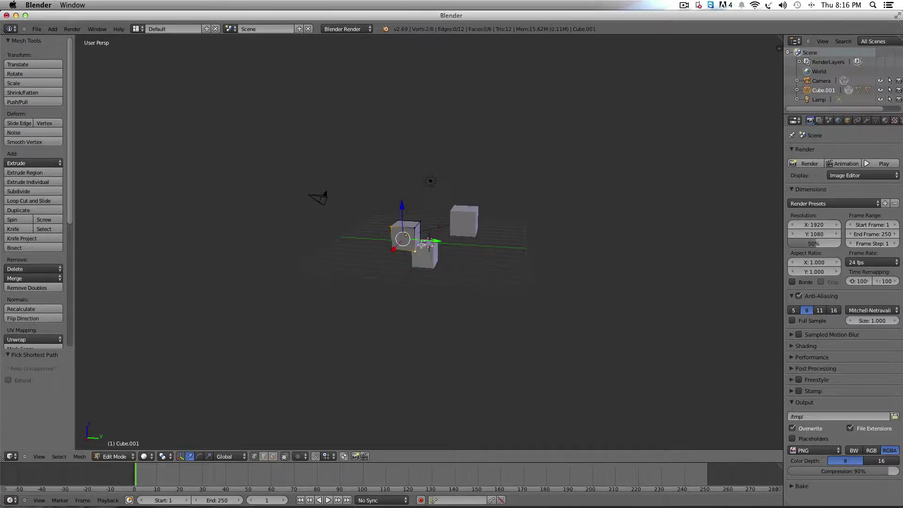
{"action": "middle_click_drag", "start_coordinate": [422, 262], "coordinate": [421, 262]}
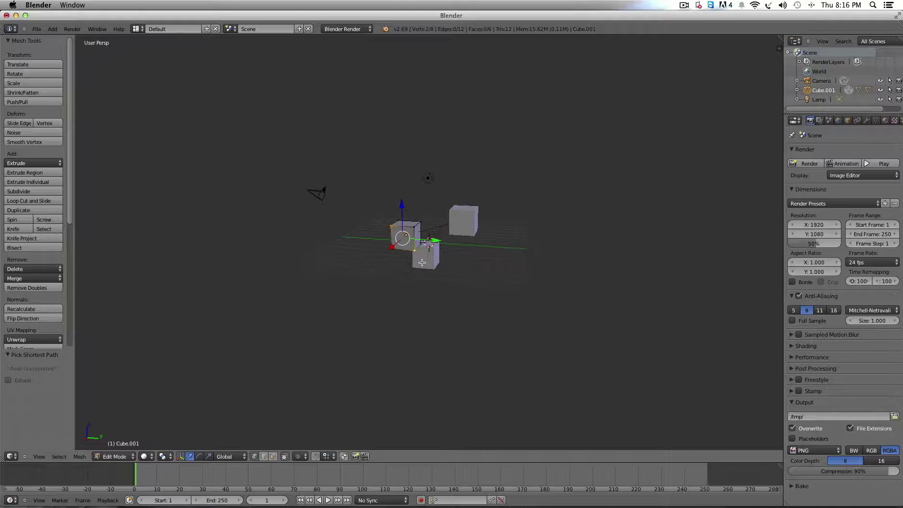
{"action": "left_click", "coordinate": [416, 231]}
{"action": "left_click", "coordinate": [403, 208]}
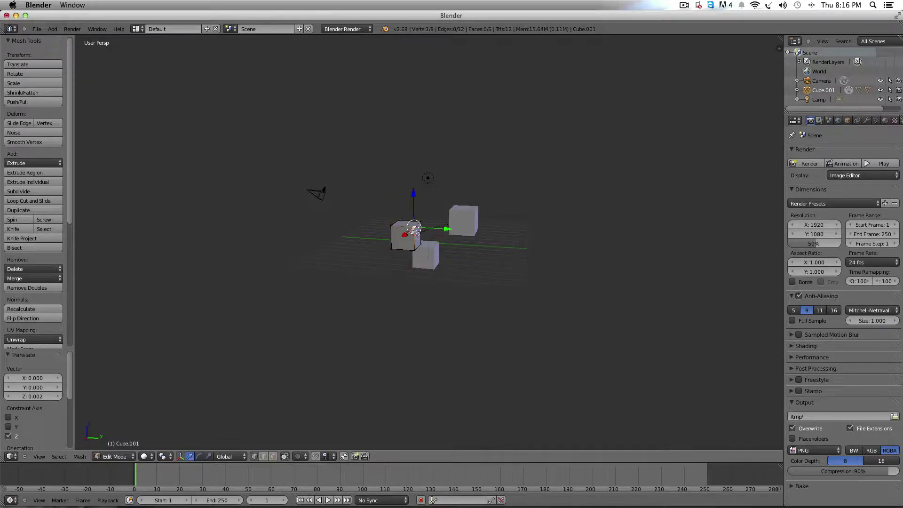
- Select a corner vertex on Cube.001, then the three-edge shortest path to another vertex
{"action": "right_click", "coordinate": [391, 226]}
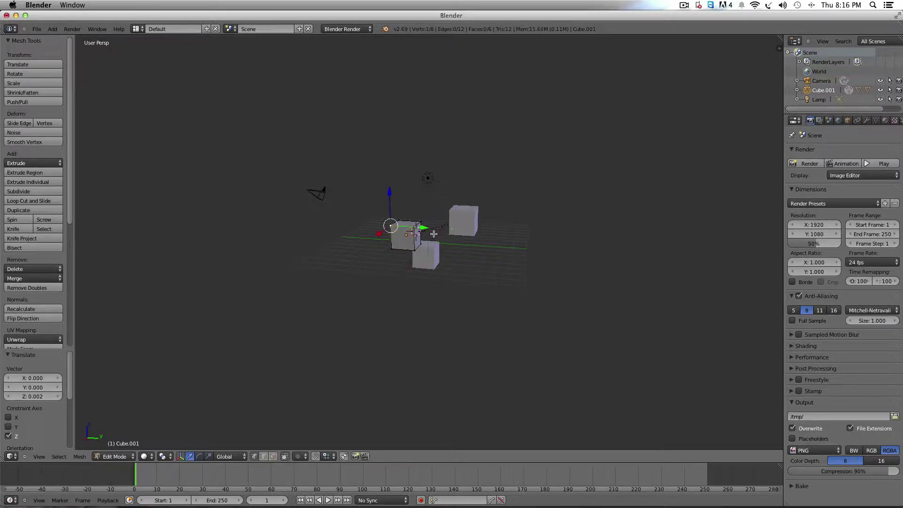
{"action": "right_click", "coordinate": [414, 250], "text": "shift"}
{"action": "middle_click_drag", "start_coordinate": [428, 262], "coordinate": [460, 251]}
{"action": "right_click", "coordinate": [444, 254]}
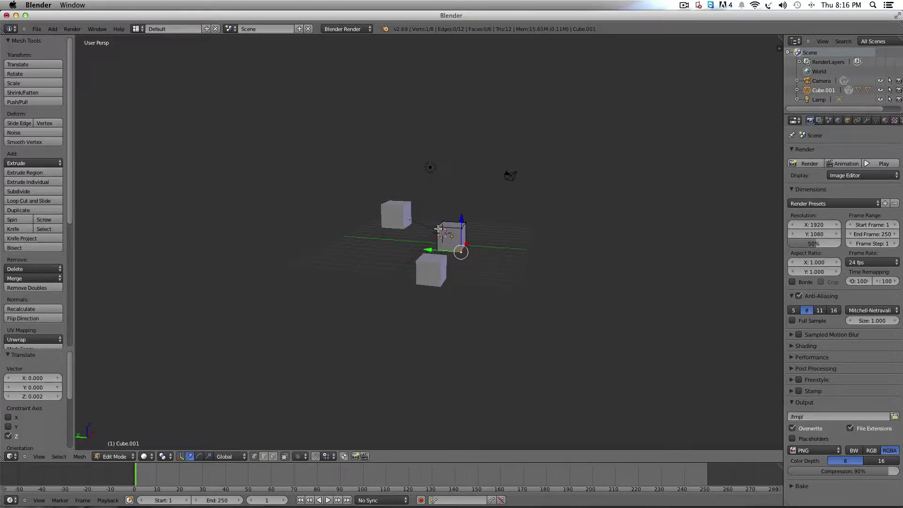
{"action": "right_click", "coordinate": [442, 230]}
{"action": "right_click", "coordinate": [461, 229]}
{"action": "right_click", "coordinate": [438, 250], "text": "ctrl"}
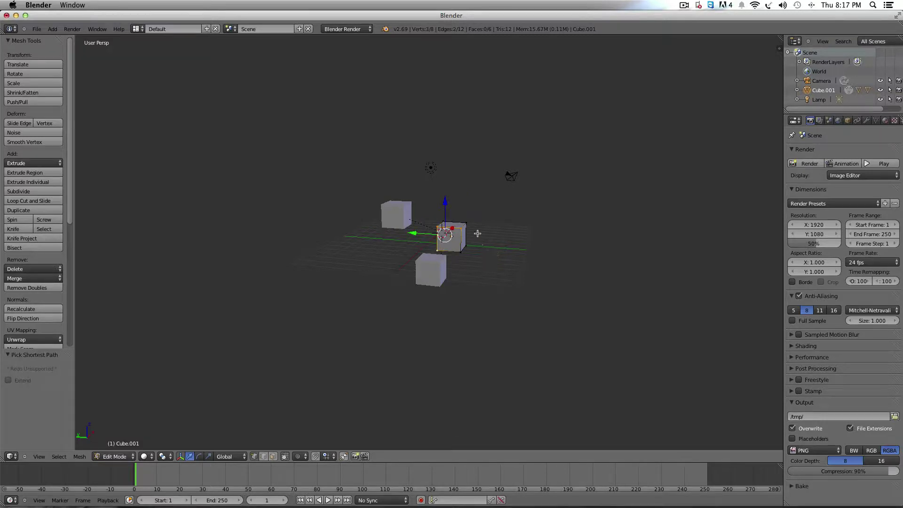
{"action": "scroll", "coordinate": [477, 233], "scroll_direction": "right", "scroll_amount": 5}
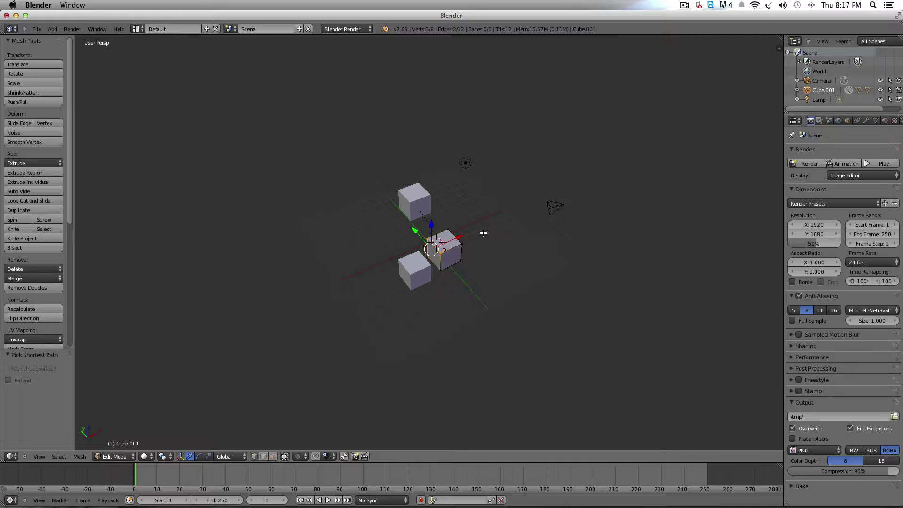
{"action": "middle_click_drag", "start_coordinate": [483, 233], "coordinate": [327, 427]}
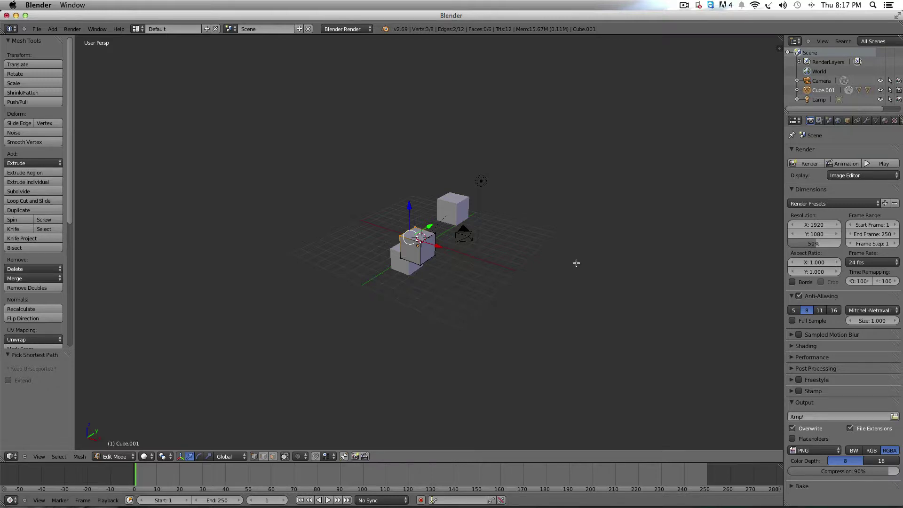
{"action": "middle_click_drag", "start_coordinate": [576, 262], "coordinate": [503, 242]}
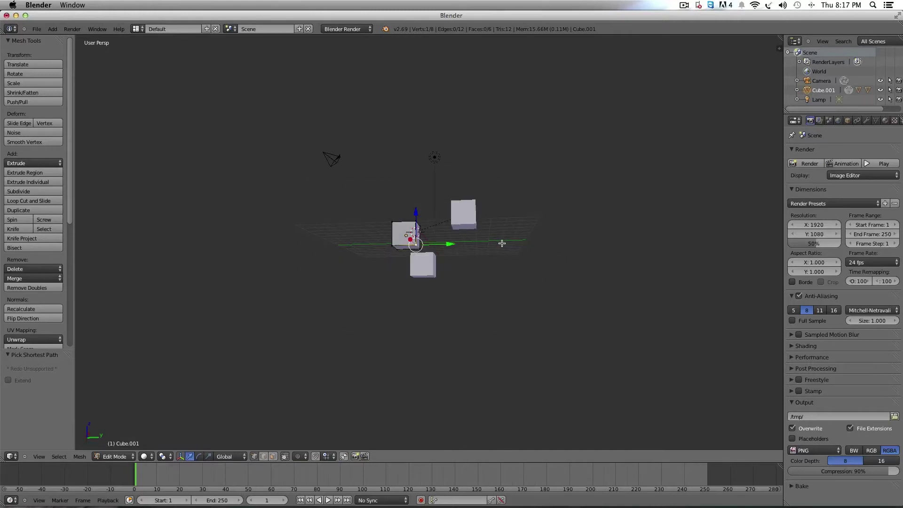